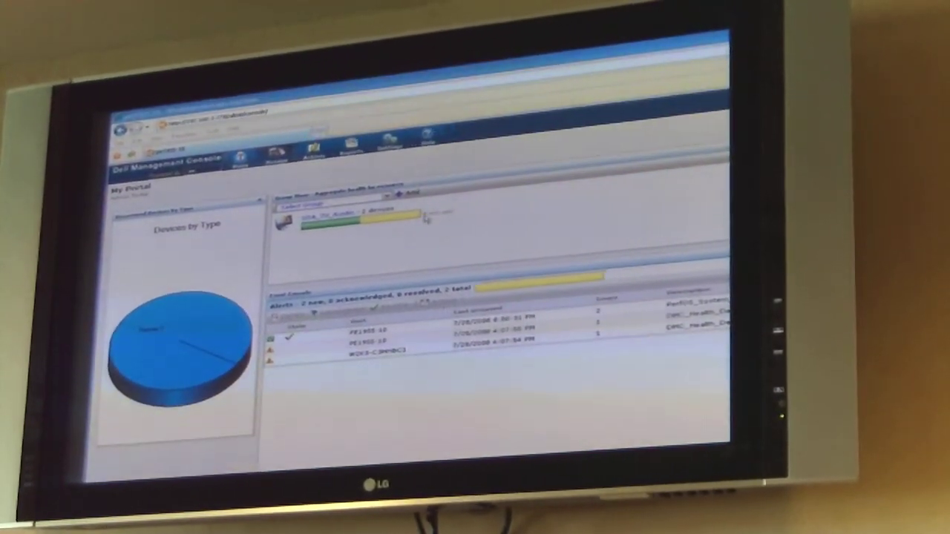
- Show the USA_TX_Austin group's devices and select the warning-status device
{"action": "left_click", "coordinate": [390, 219]}
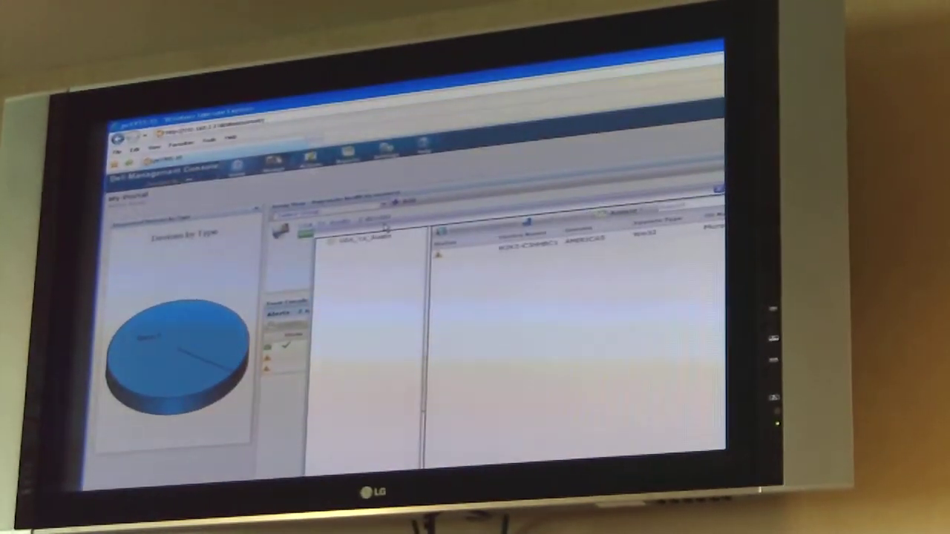
{"action": "left_click", "coordinate": [514, 253]}
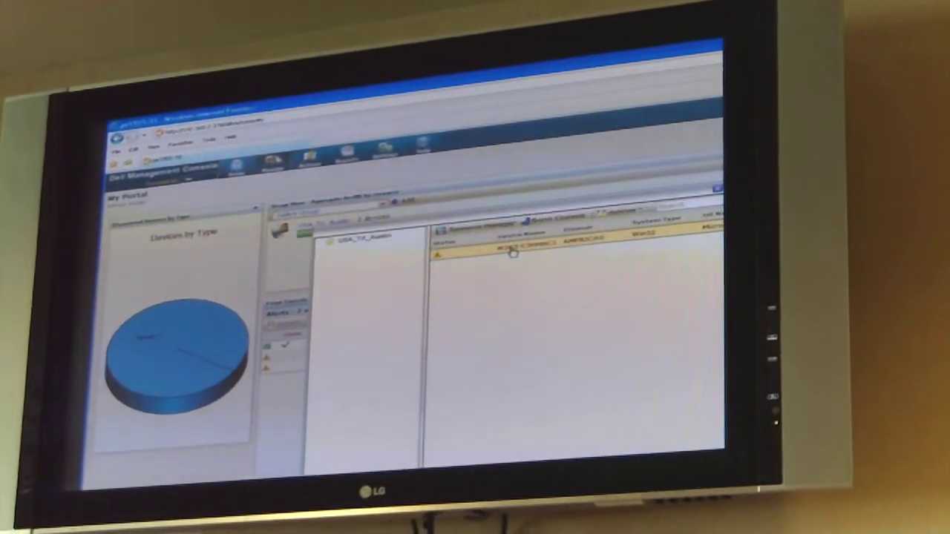
- Open the warning device's detailed inventory page with hardware, OS, disk and enclosure sections
{"action": "double_click", "coordinate": [511, 253]}
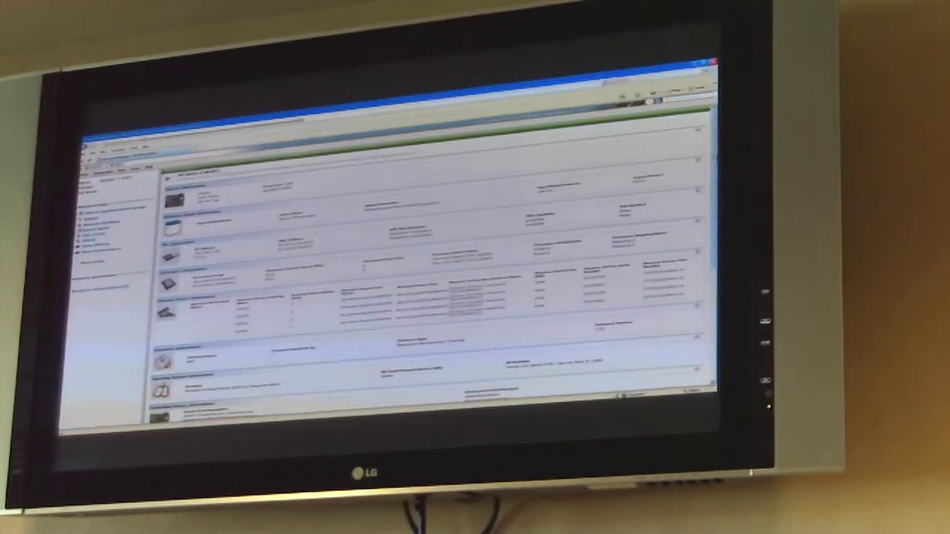
{"action": "scroll", "coordinate": [431, 282], "scroll_direction": "down", "scroll_amount": 1}
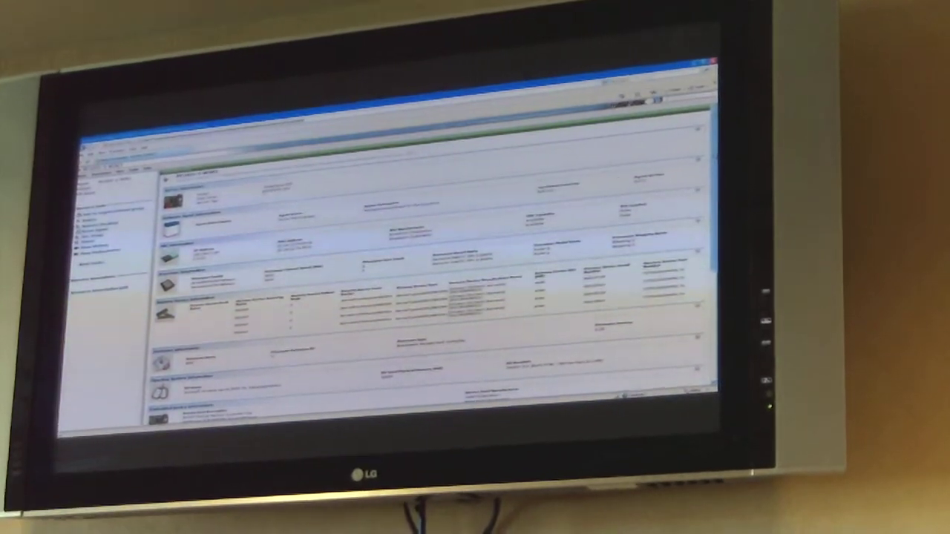
{"action": "scroll", "coordinate": [400, 282], "scroll_direction": "down", "scroll_amount": 1}
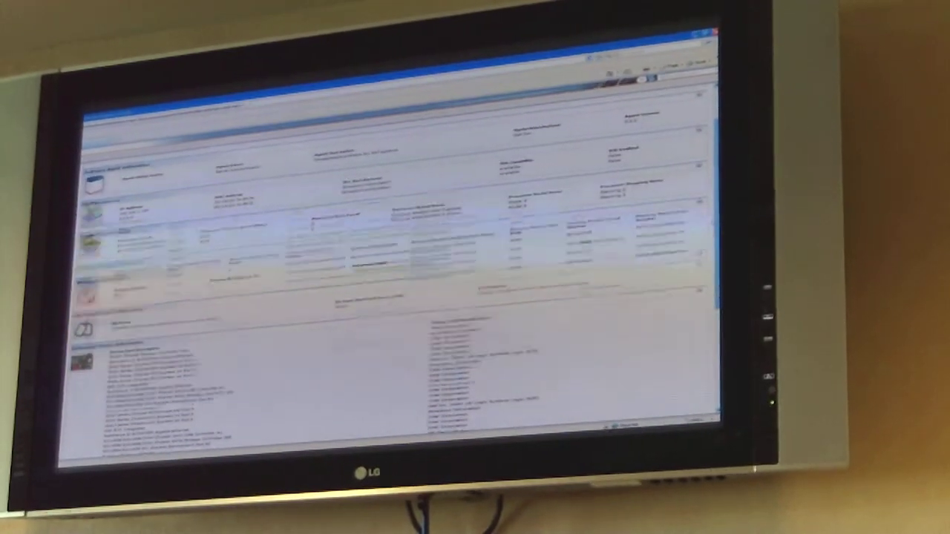
{"action": "scroll", "coordinate": [394, 282], "scroll_direction": "down", "scroll_amount": 2}
{"action": "scroll", "coordinate": [393, 282], "scroll_direction": "down", "scroll_amount": 2}
{"action": "scroll", "coordinate": [393, 282], "scroll_direction": "down", "scroll_amount": 2}
{"action": "scroll", "coordinate": [393, 282], "scroll_direction": "down", "scroll_amount": 1}
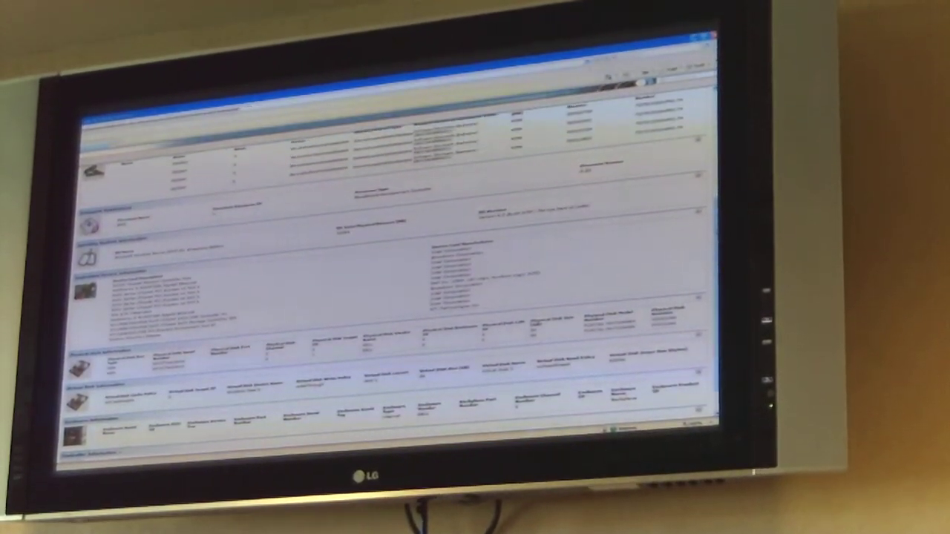
{"action": "scroll", "coordinate": [393, 282], "scroll_direction": "down", "scroll_amount": 2}
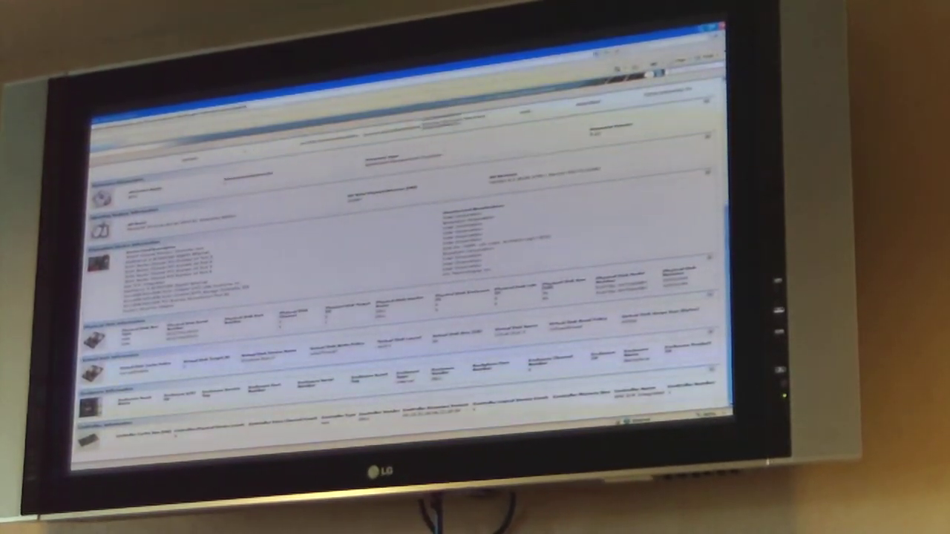
{"action": "scroll", "coordinate": [408, 282], "scroll_direction": "up", "scroll_amount": 3}
{"action": "scroll", "coordinate": [408, 282], "scroll_direction": "up", "scroll_amount": 3}
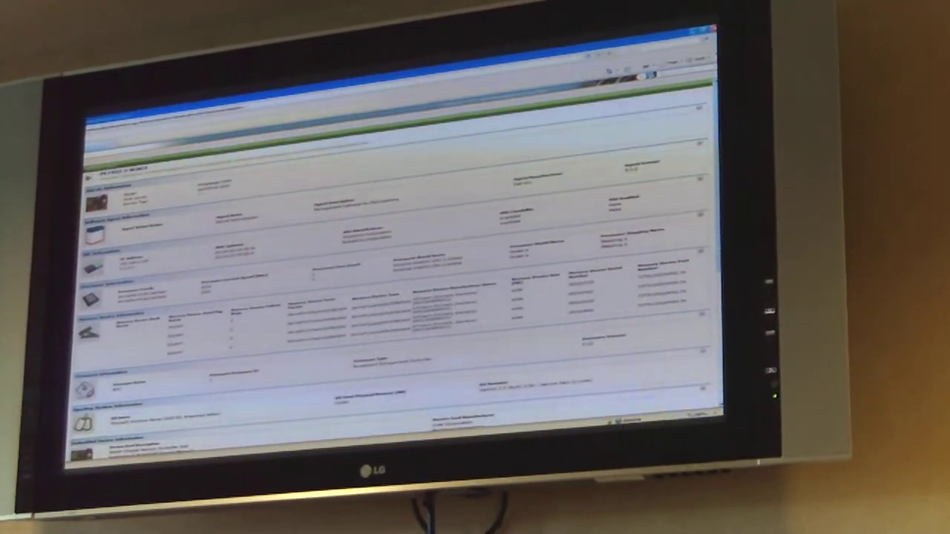
{"action": "scroll", "coordinate": [394, 282], "scroll_direction": "down", "scroll_amount": 5}
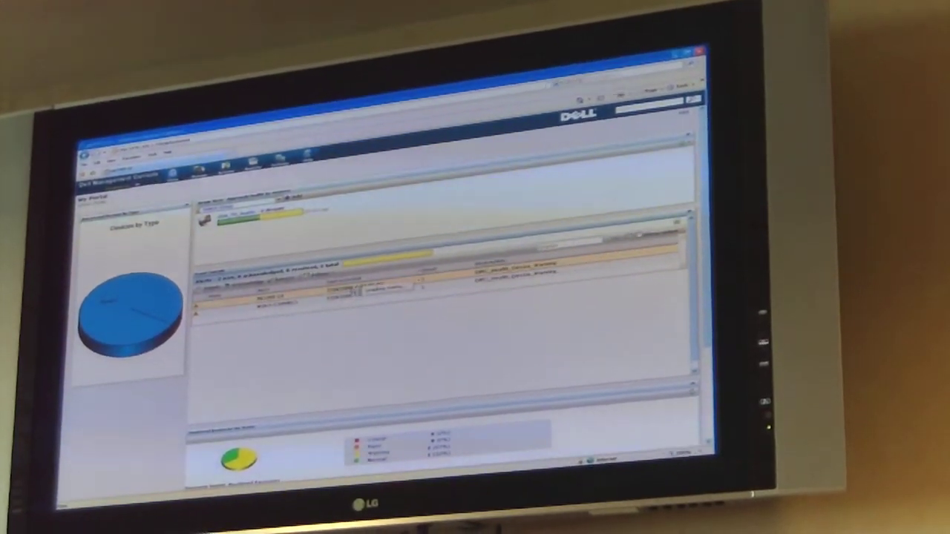
- Open Resource Manager from the warning alert and start scheduling a power management task
{"action": "right_click", "coordinate": [355, 293]}
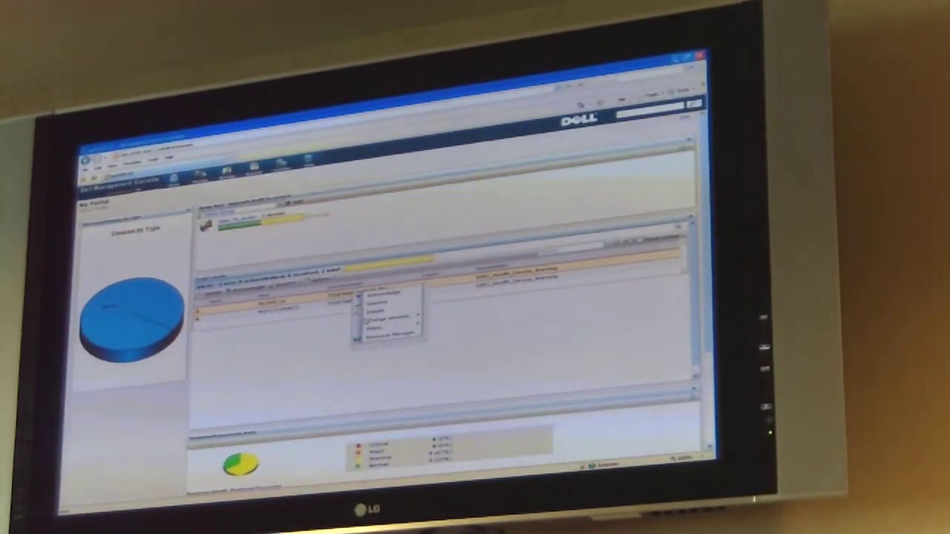
{"action": "left_click", "coordinate": [369, 336]}
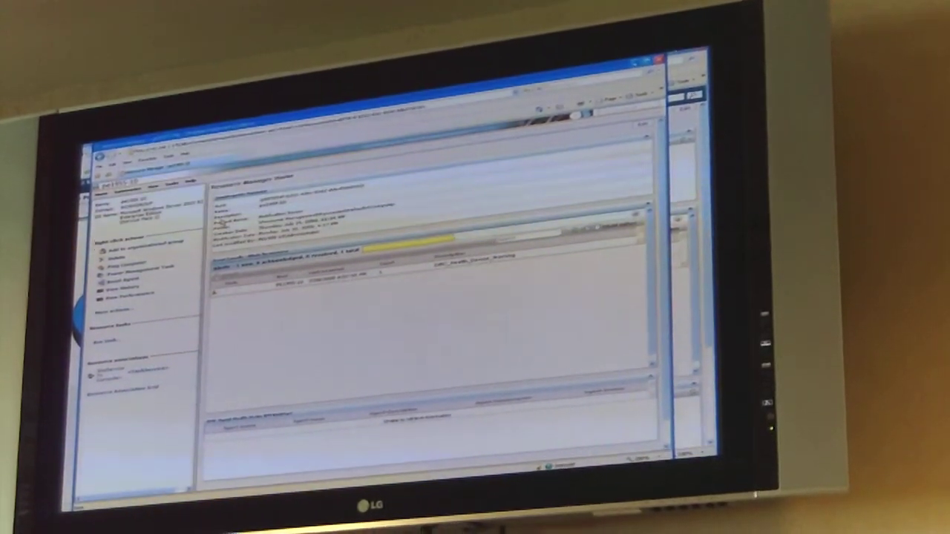
{"action": "left_click", "coordinate": [152, 265]}
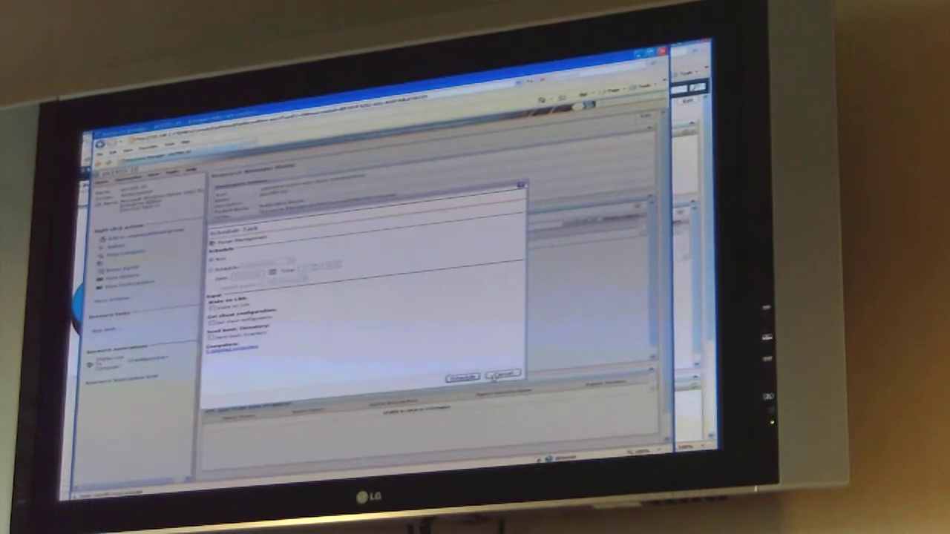
{"action": "left_click", "coordinate": [503, 375]}
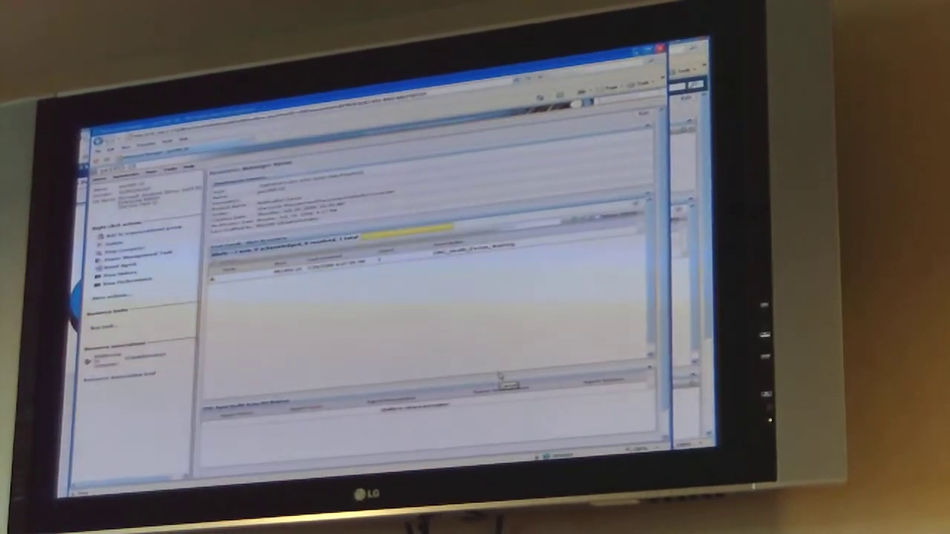
{"action": "double_click", "coordinate": [322, 264]}
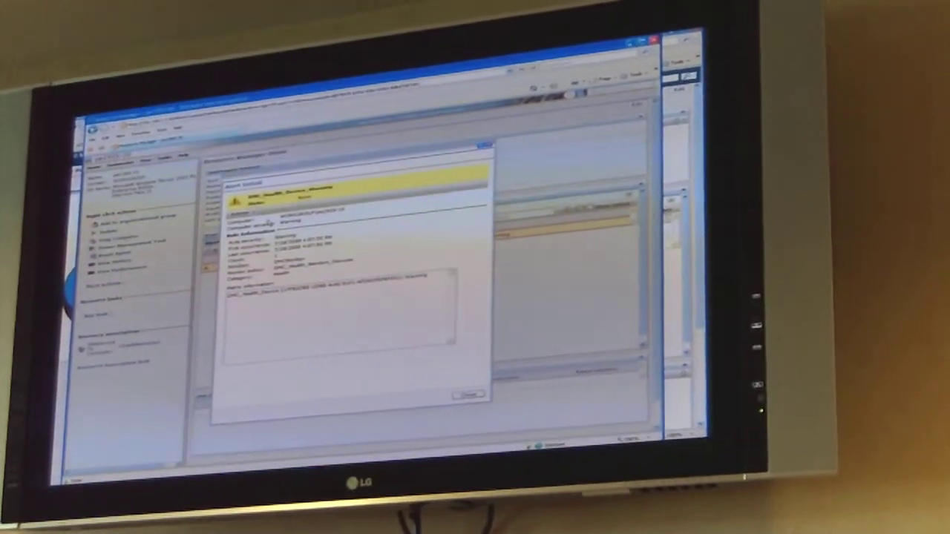
- Show the health warning alert's actions, dismiss them, and try to close Alert Details
{"action": "right_click", "coordinate": [249, 217]}
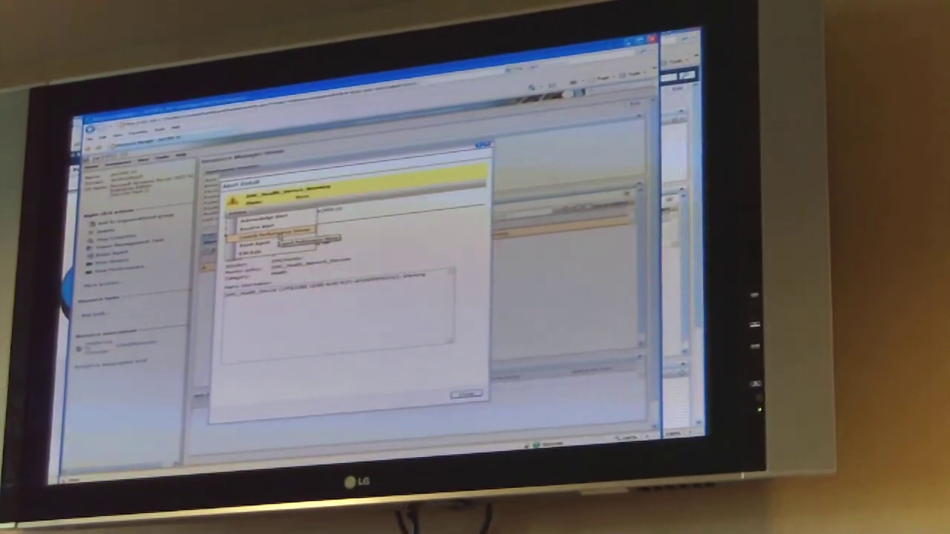
{"action": "left_click", "coordinate": [282, 236]}
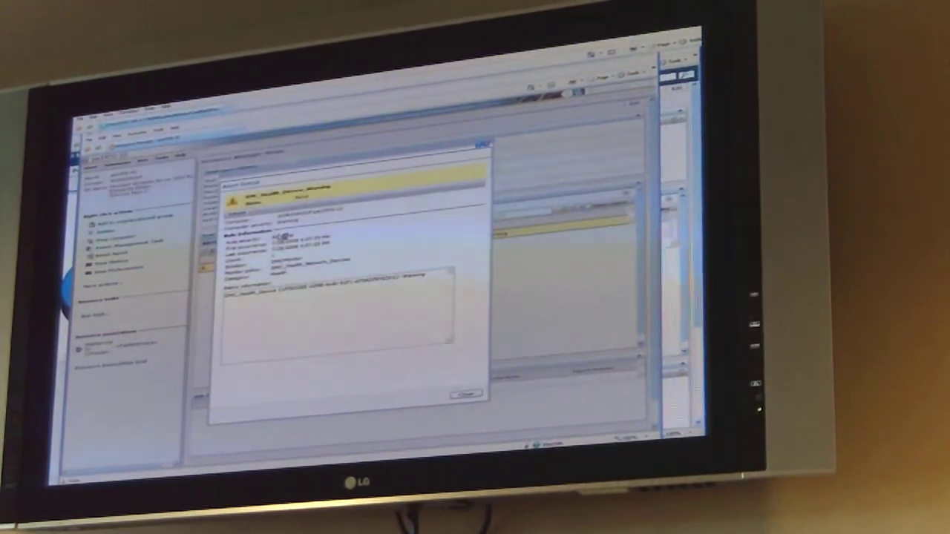
{"action": "key", "text": "Escape"}
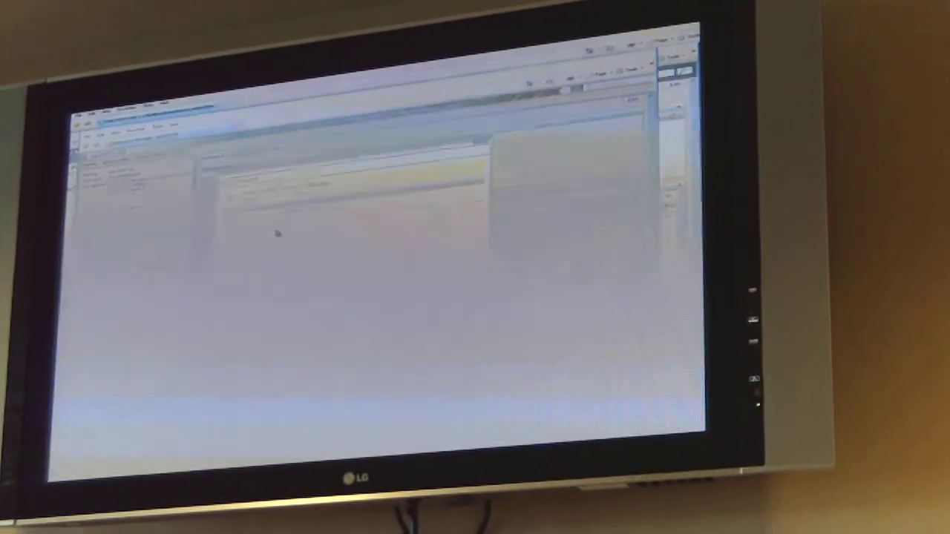